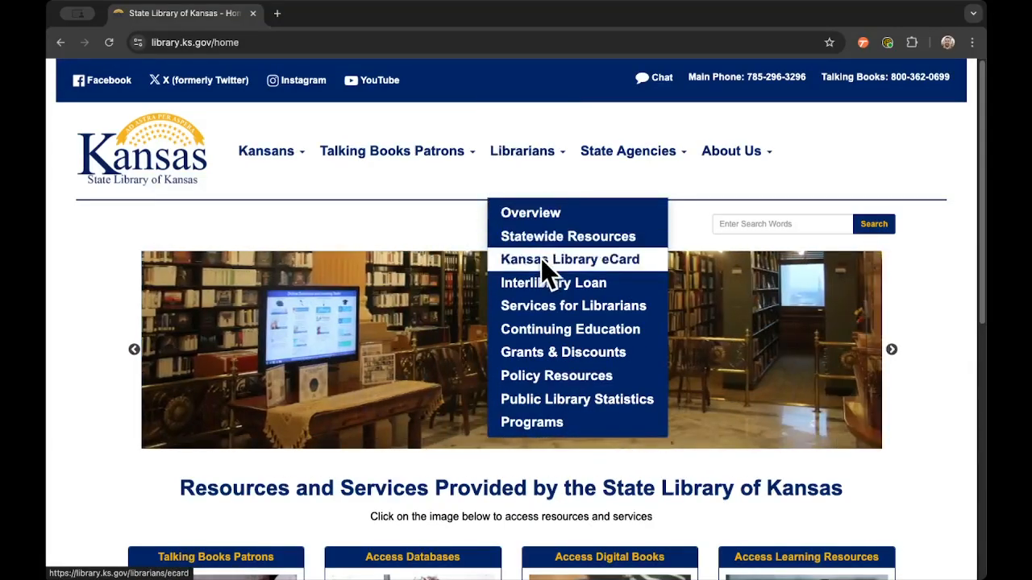
- Open the Kansas Library eCard page from the Librarians menu
{"action": "left_click", "coordinate": [542, 259]}
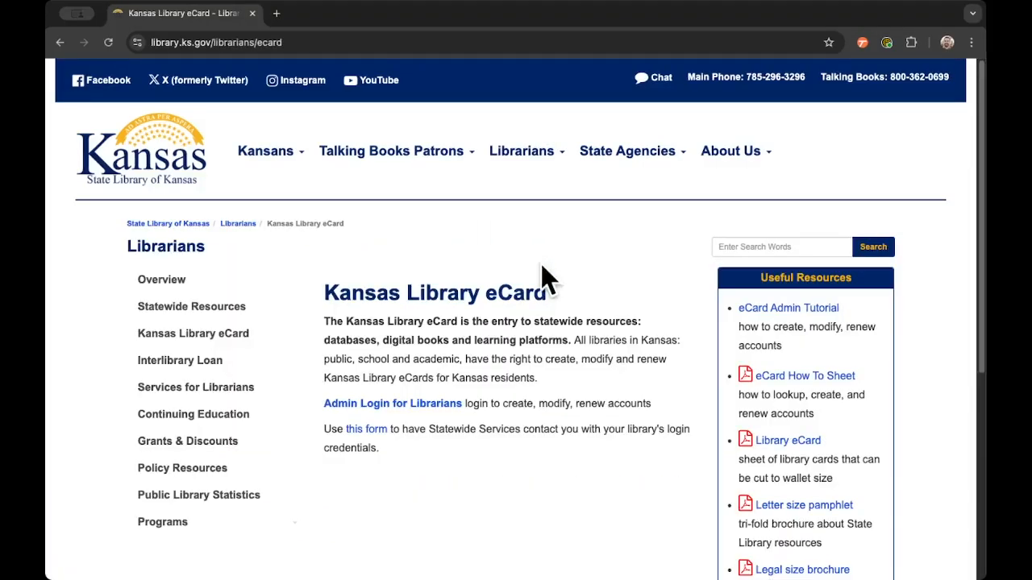
- Go to the Admin Login for Librarians and fill in the saved Koha credentials from Keeper
{"action": "left_click", "coordinate": [428, 406]}
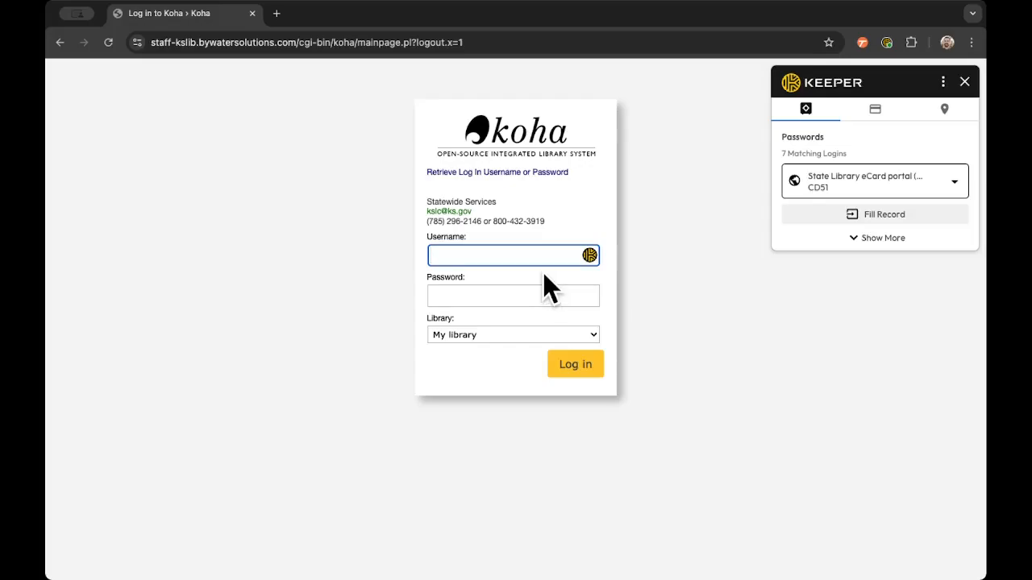
{"action": "left_click", "coordinate": [873, 213]}
- Sign in to Koha and open the Sheet of Blank eCards PDF from the News panel
{"action": "left_click", "coordinate": [577, 367]}
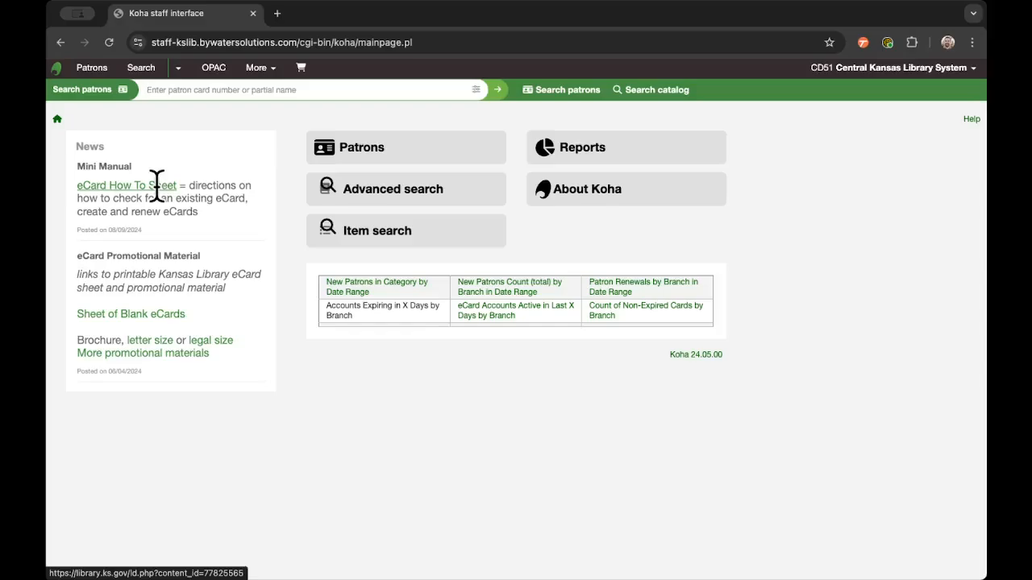
{"action": "left_click", "coordinate": [159, 316]}
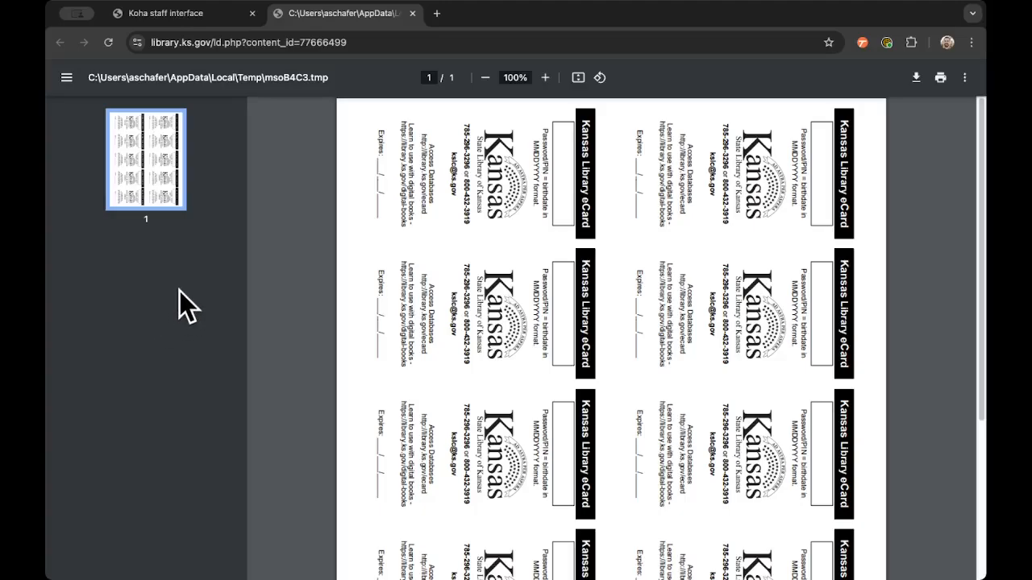
- Close the blank eCards PDF tab and return to Koha's patron search box
{"action": "left_click", "coordinate": [411, 14]}
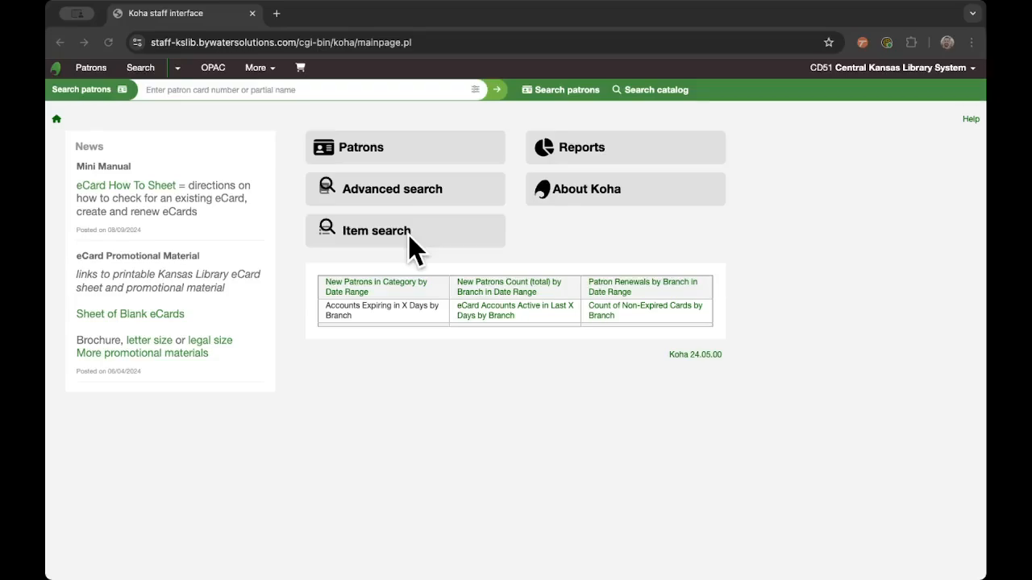
{"action": "left_click", "coordinate": [376, 84]}
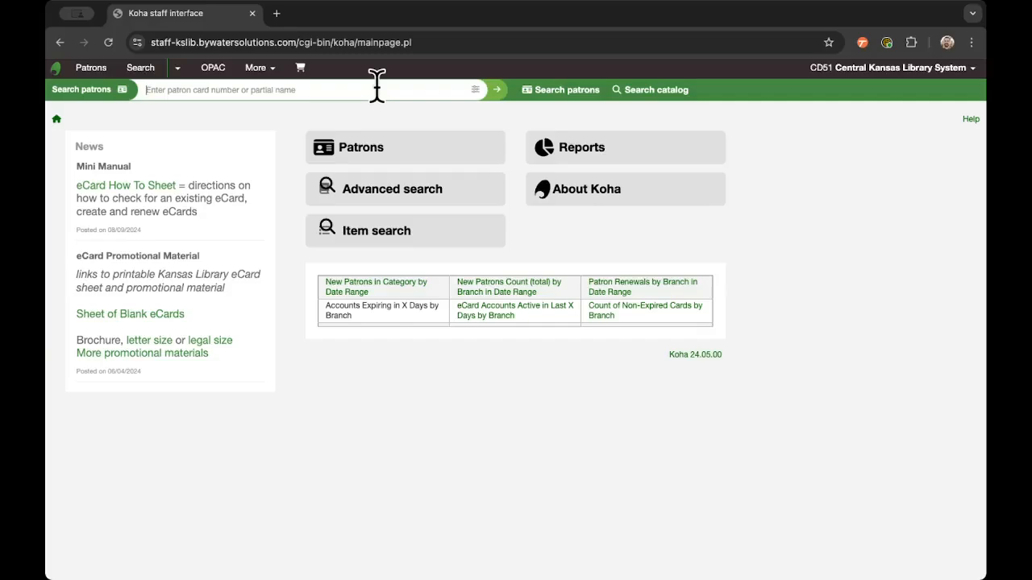
- Search patrons for 'test' and open the Central Kansas Library System test patron's record
{"action": "left_click", "coordinate": [377, 85]}
{"action": "type", "text": "test"}
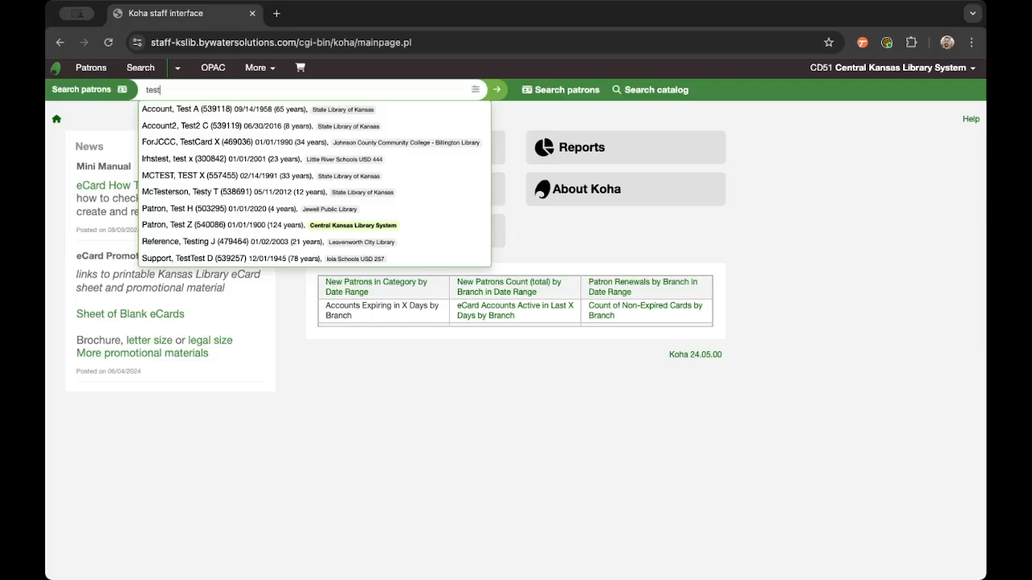
{"action": "key", "text": "Return"}
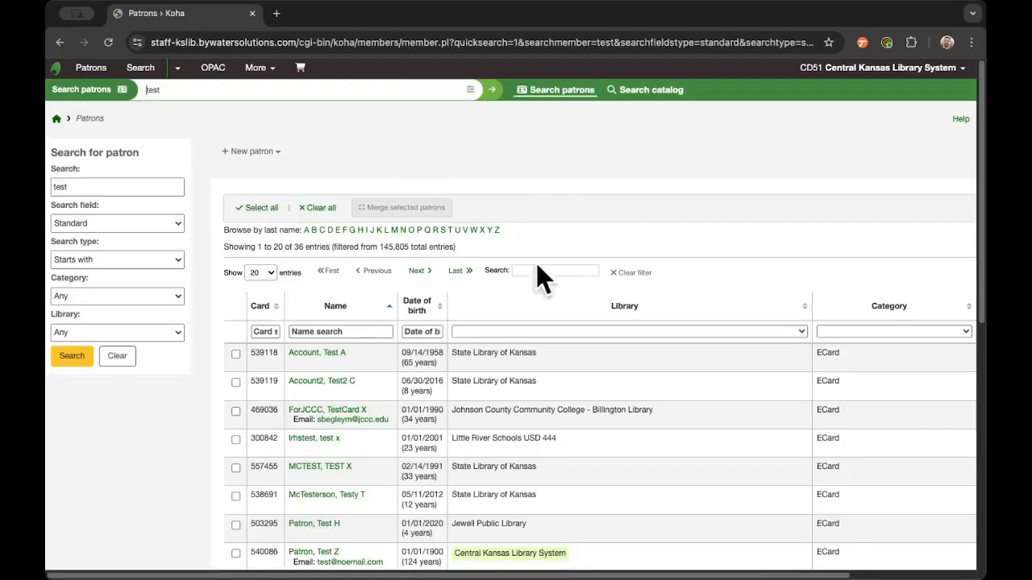
{"action": "scroll", "coordinate": [199, 392], "scroll_direction": "down", "scroll_amount": 3}
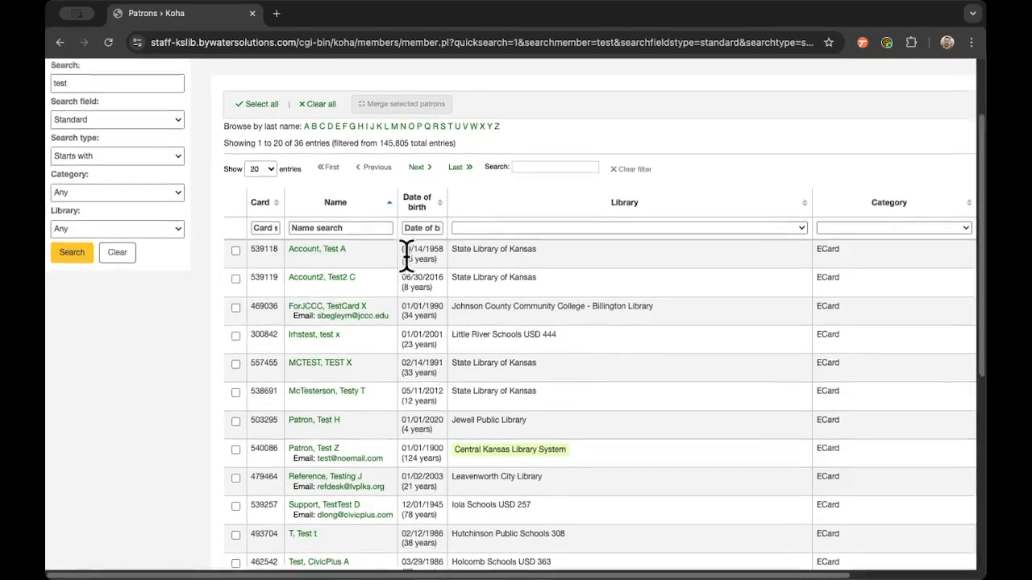
{"action": "scroll", "coordinate": [406, 255], "scroll_direction": "down", "scroll_amount": 2}
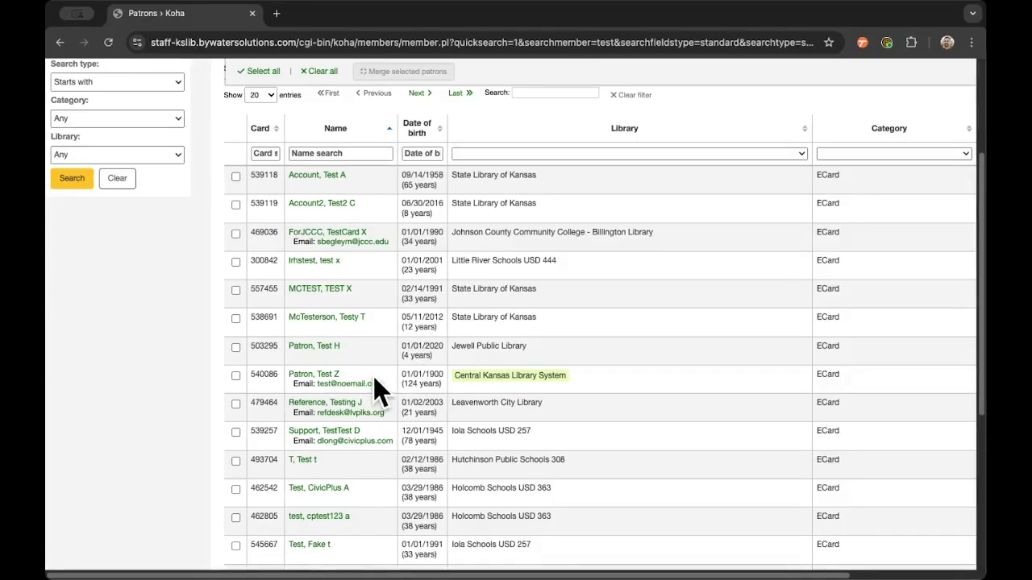
{"action": "left_click", "coordinate": [319, 375]}
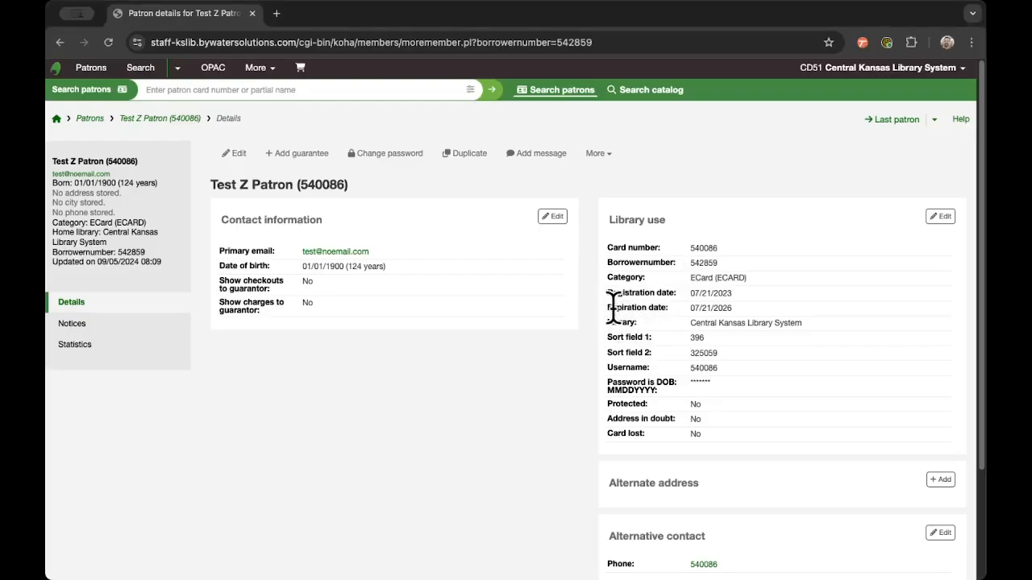
- Renew the test patron, moving the expiration date from 07/21/2026 to 09/11/2027
{"action": "triple_click", "coordinate": [715, 304]}
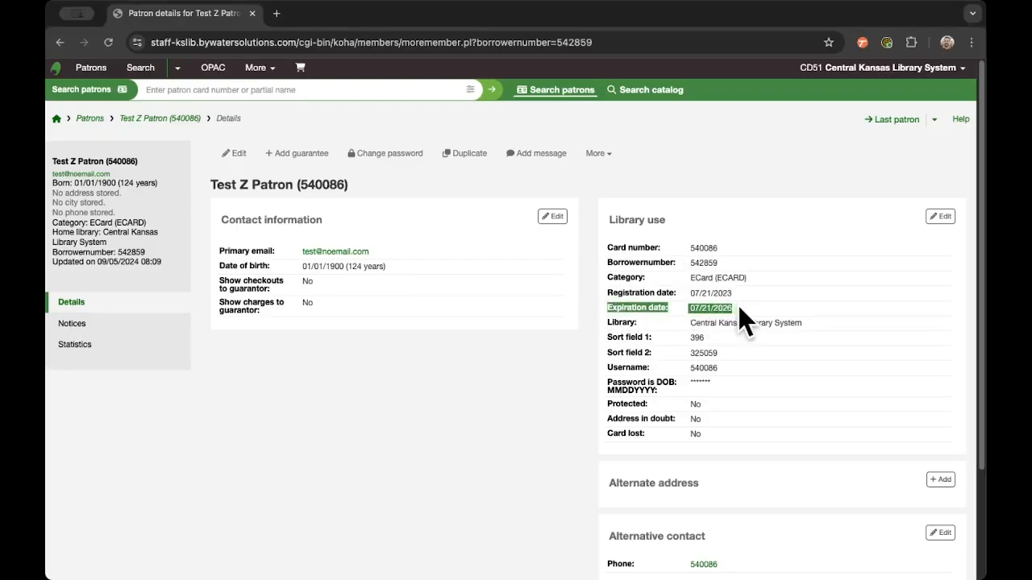
{"action": "left_click", "coordinate": [745, 314]}
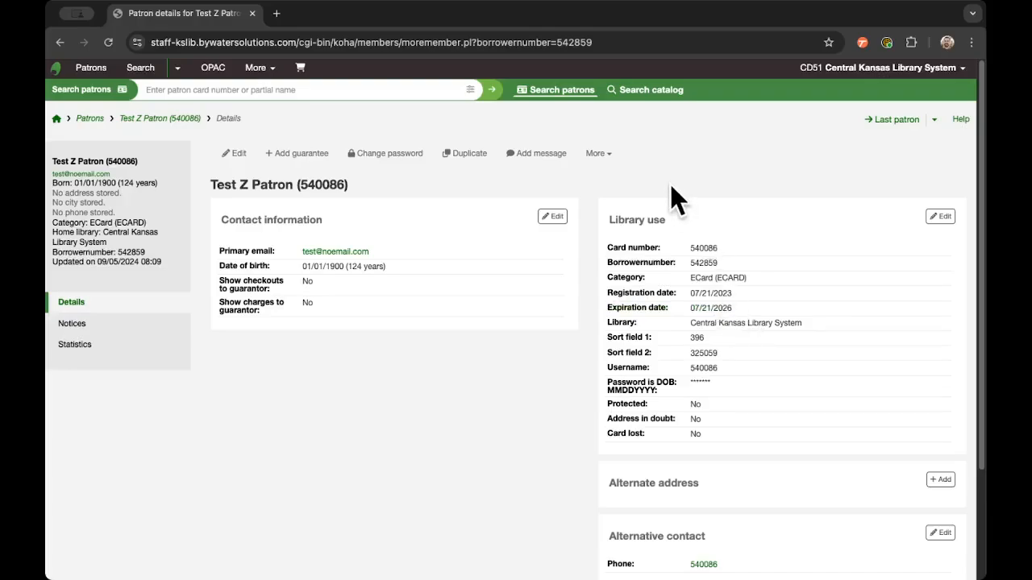
{"action": "left_click", "coordinate": [612, 157]}
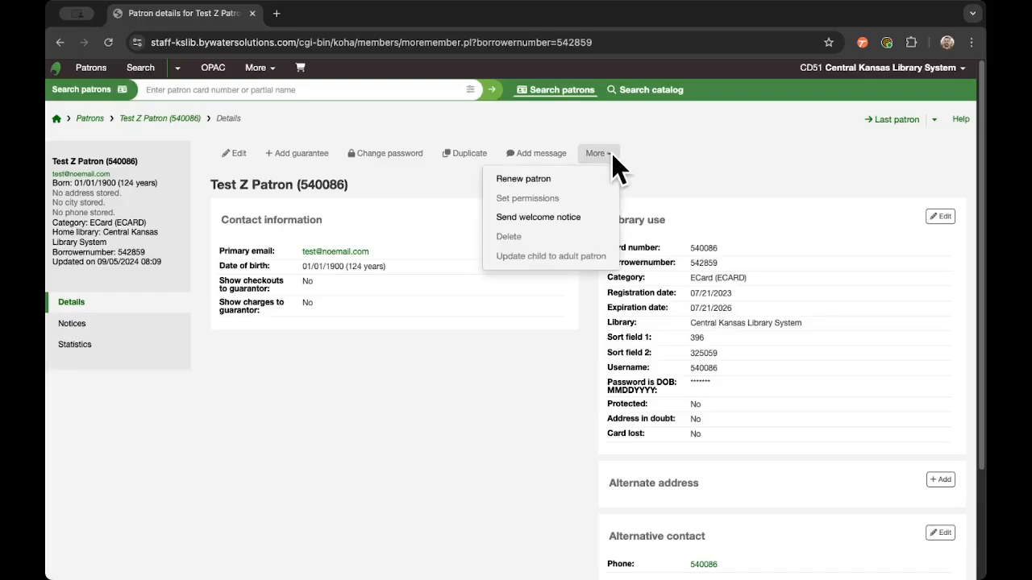
{"action": "left_click", "coordinate": [574, 179]}
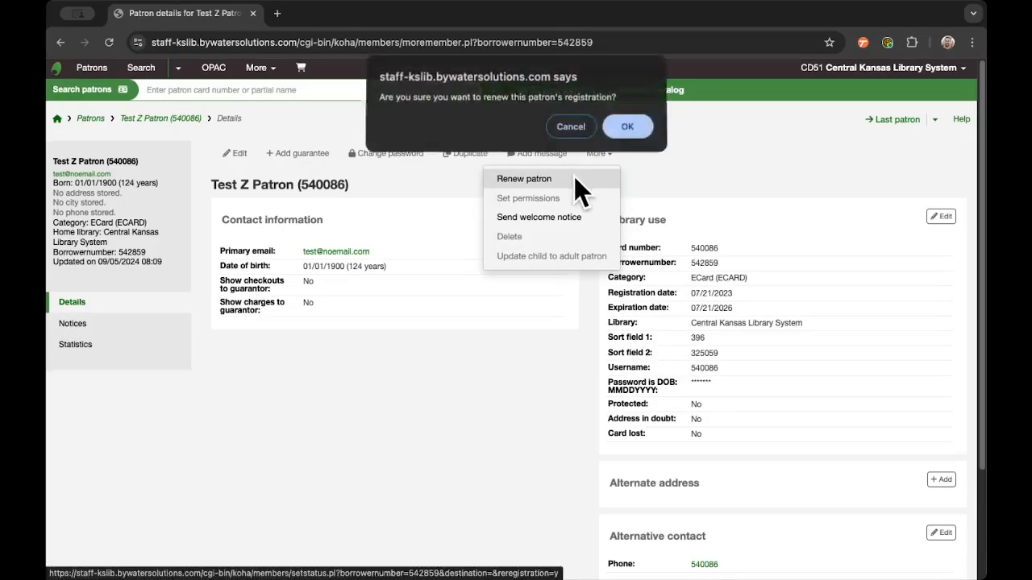
{"action": "left_click", "coordinate": [626, 128]}
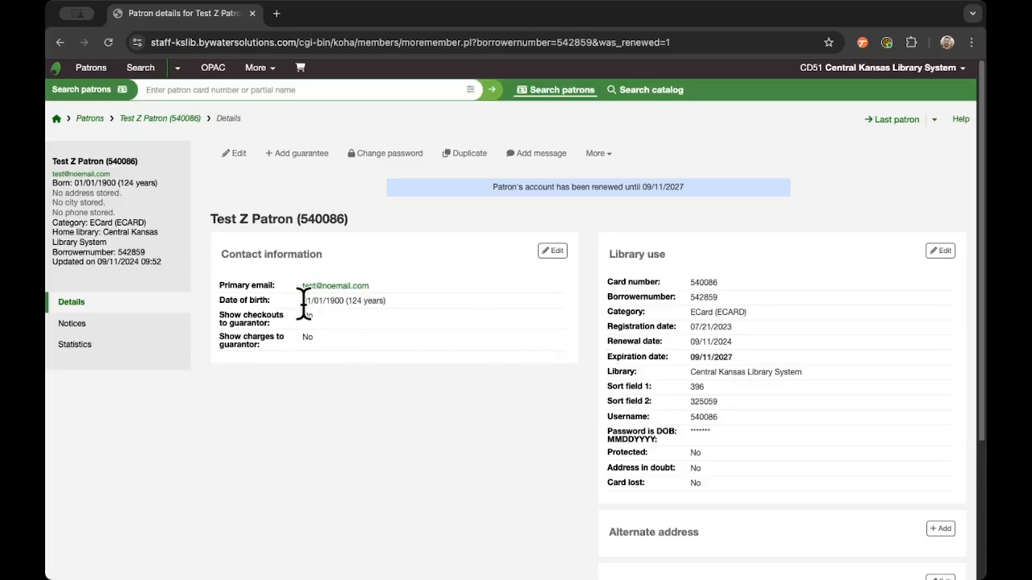
{"action": "left_click_drag", "start_coordinate": [303, 301], "coordinate": [347, 305]}
- Search patrons for 'test' again and start a new ECard patron record
{"action": "left_click", "coordinate": [334, 223]}
{"action": "type", "text": "test"}
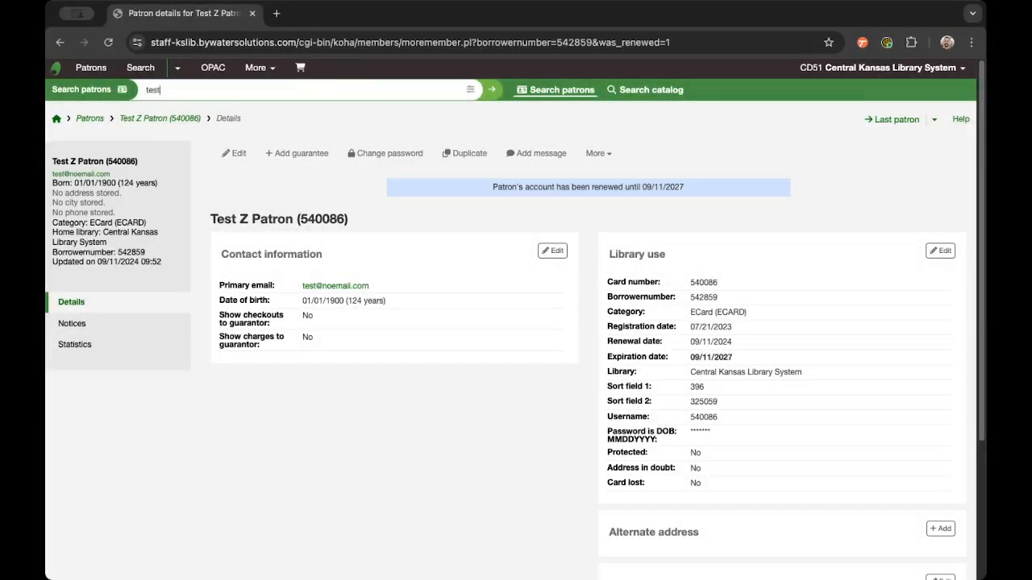
{"action": "key", "text": "Return"}
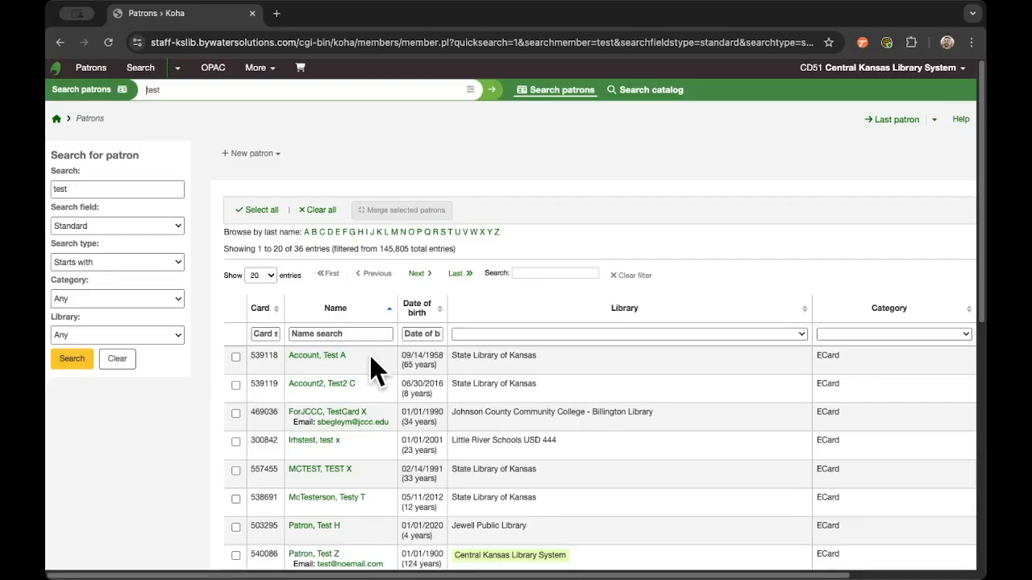
{"action": "left_click", "coordinate": [281, 155]}
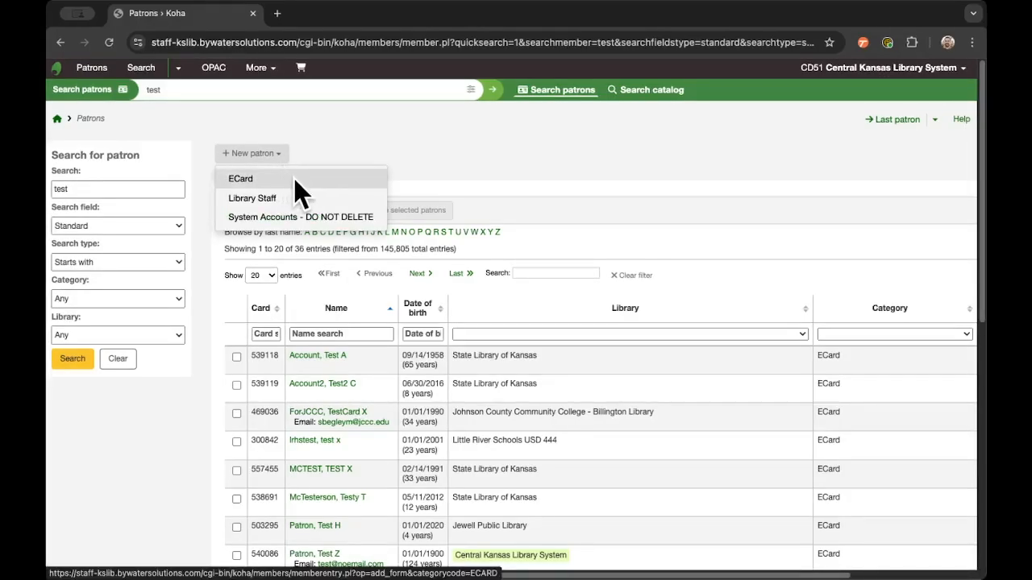
{"action": "left_click", "coordinate": [300, 179]}
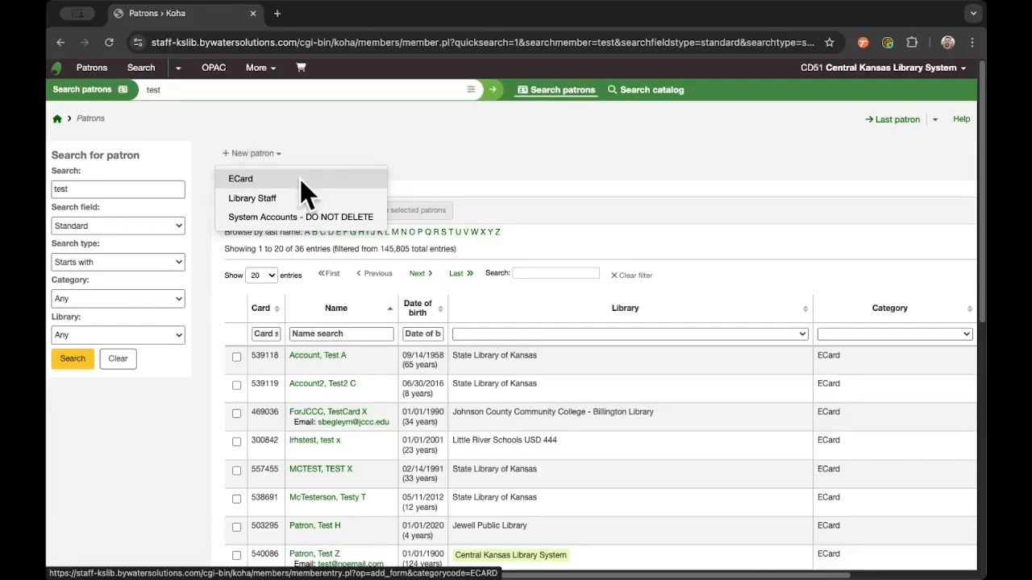
{"action": "scroll", "coordinate": [424, 232], "scroll_direction": "down", "scroll_amount": 1}
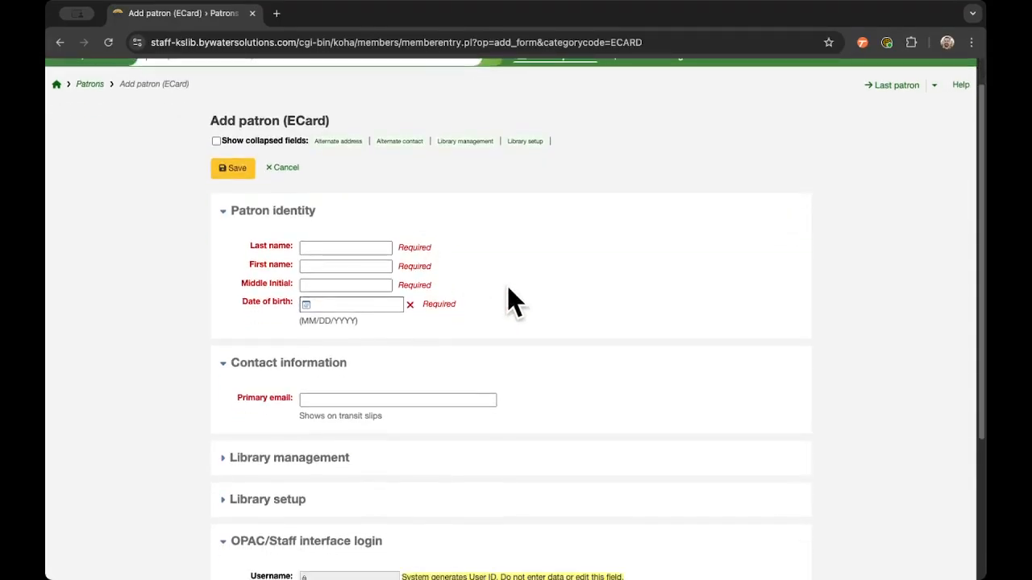
- Enter the new patron's last name, first name, birth date 02/12/1809 and e-mail
{"action": "left_click", "coordinate": [383, 247]}
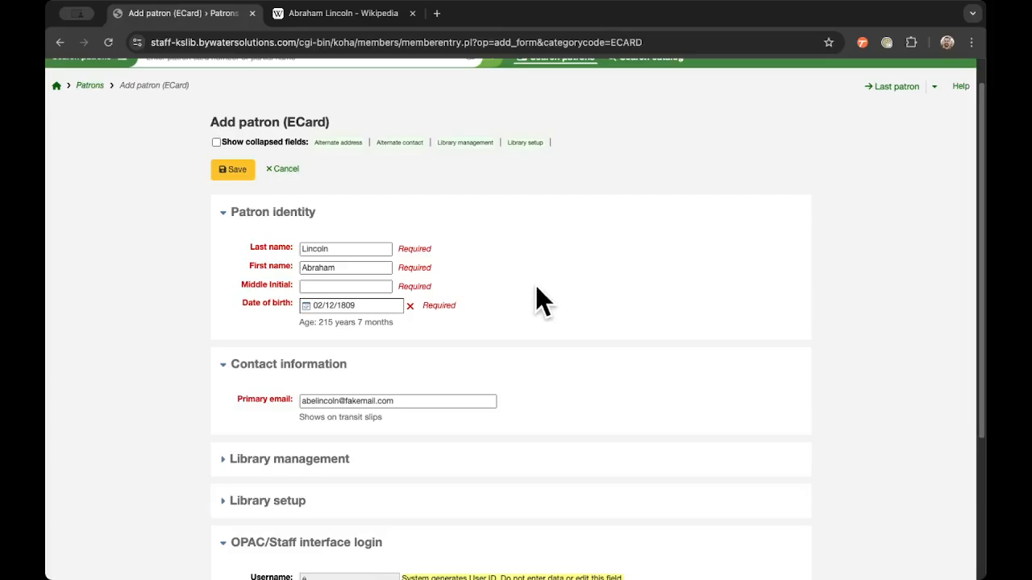
{"action": "left_click", "coordinate": [339, 286]}
{"action": "scroll", "coordinate": [603, 344], "scroll_direction": "down", "scroll_amount": 1}
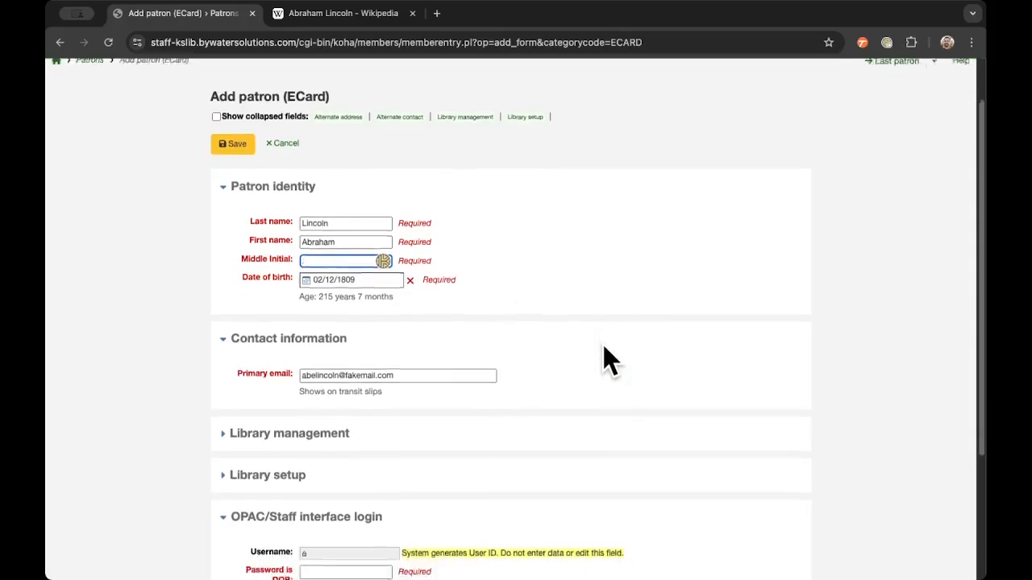
{"action": "scroll", "coordinate": [604, 346], "scroll_direction": "down", "scroll_amount": 5}
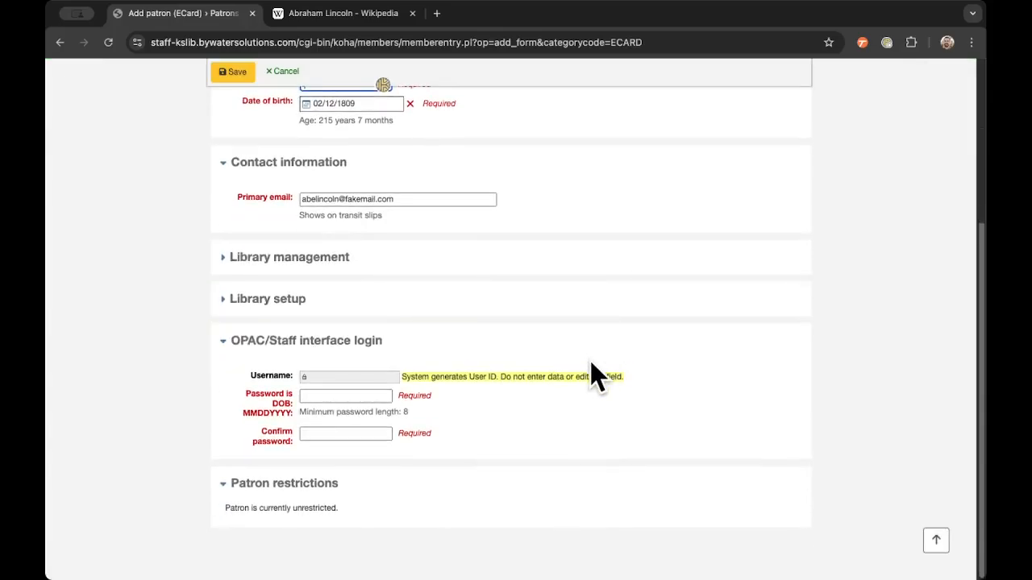
{"action": "left_click", "coordinate": [326, 395]}
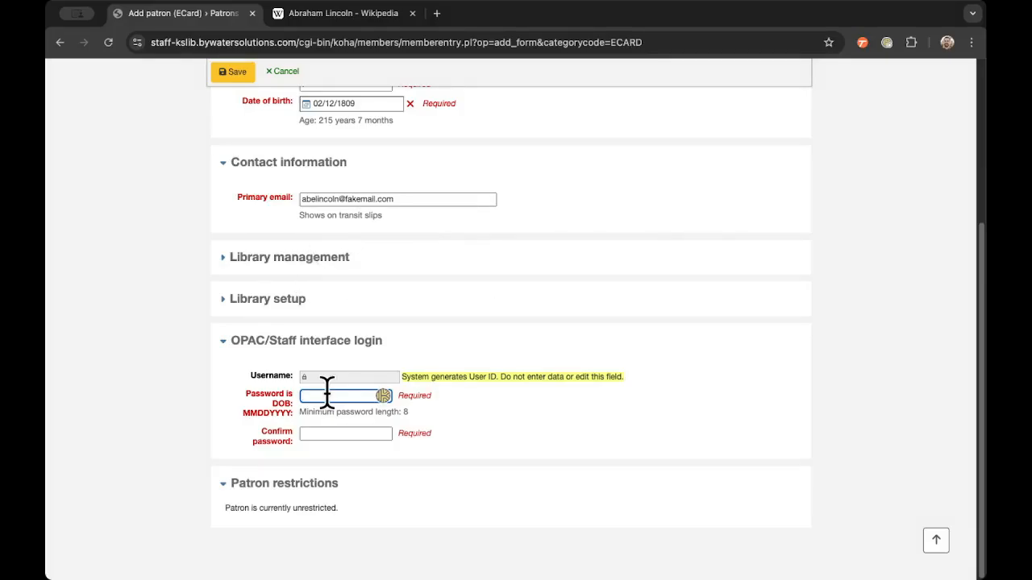
{"action": "type", "text": "02"}
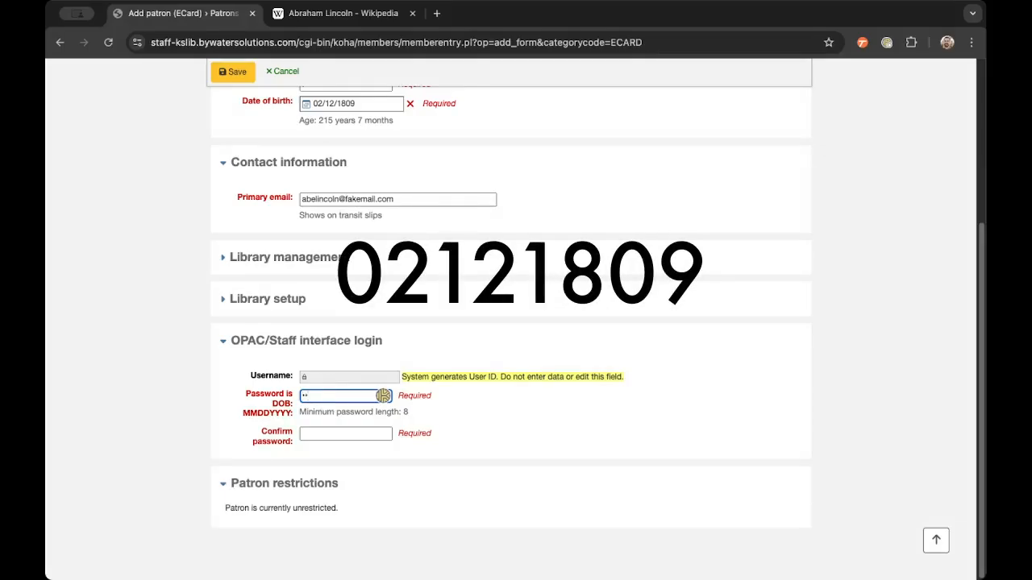
{"action": "type", "text": "121809"}
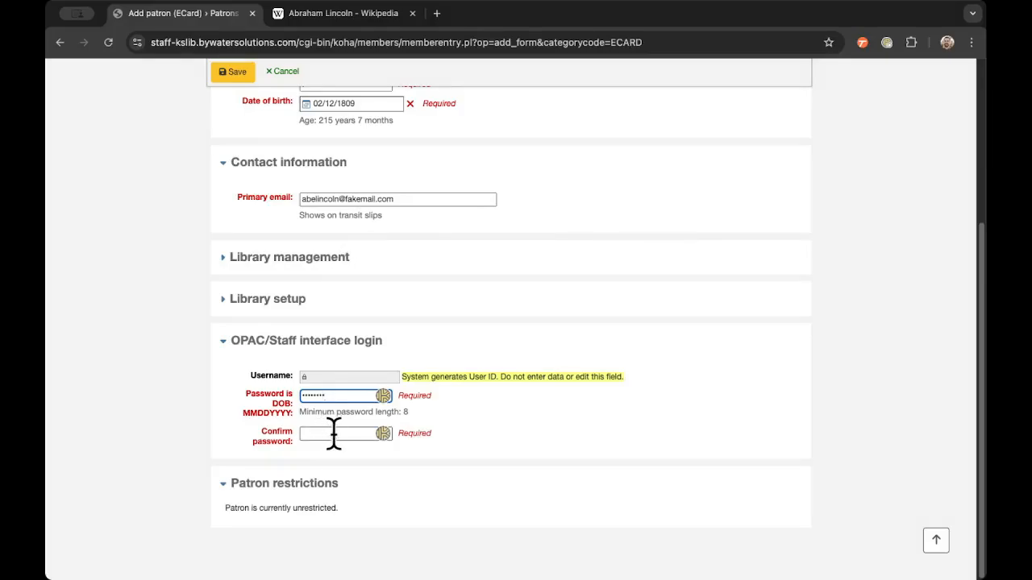
{"action": "left_click", "coordinate": [333, 435]}
{"action": "type", "text": "02121809"}
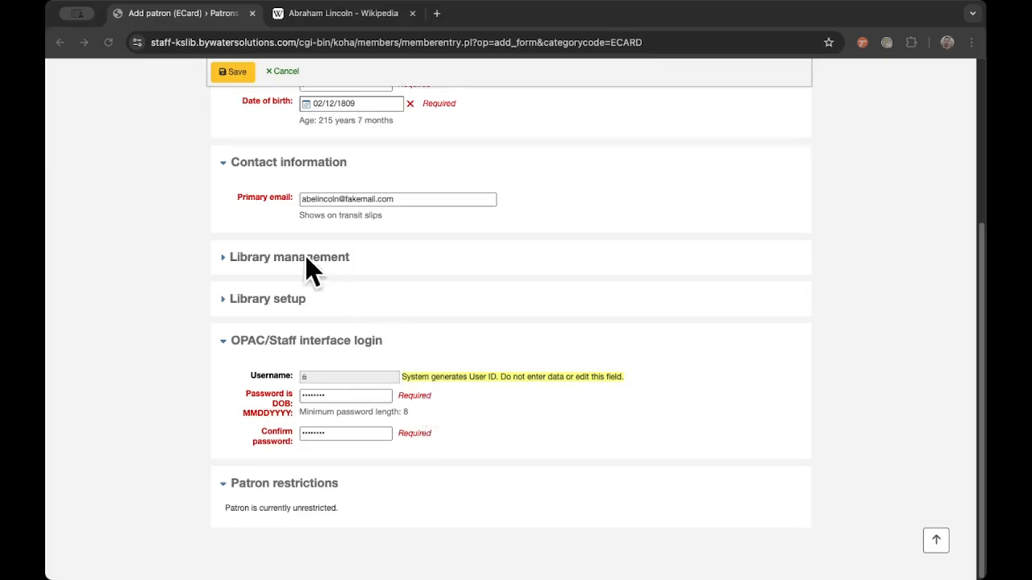
{"action": "left_click", "coordinate": [242, 74]}
{"action": "left_click", "coordinate": [241, 74]}
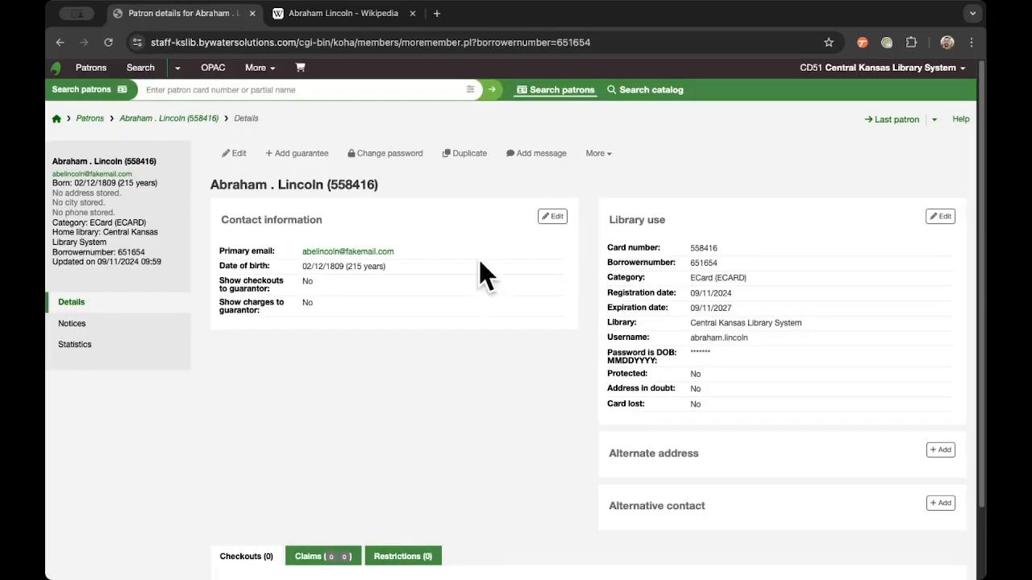
{"action": "double_click", "coordinate": [338, 185]}
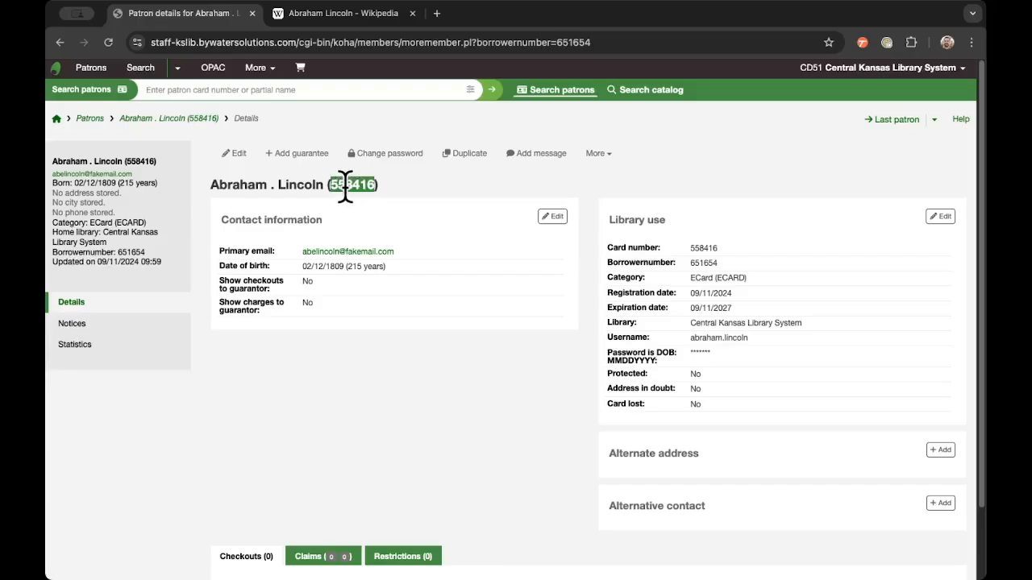